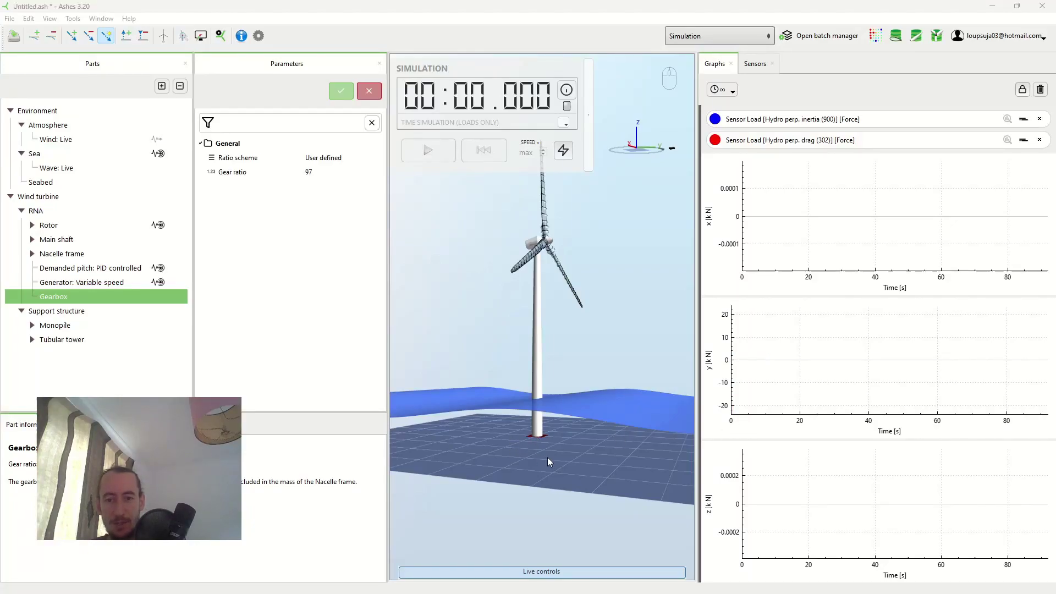
Start the wave-load simulation, orbiting toward the turbine and seabed grid.
{"action": "left_click_drag", "start_coordinate": [548, 459], "coordinate": [570, 457]}
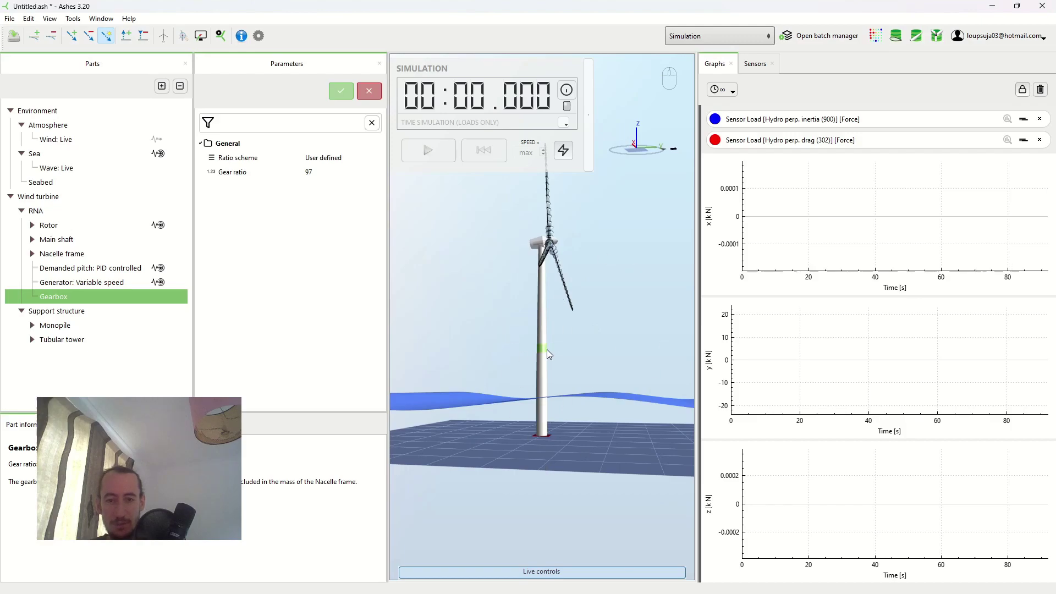
{"action": "left_click_drag", "start_coordinate": [619, 351], "coordinate": [604, 344]}
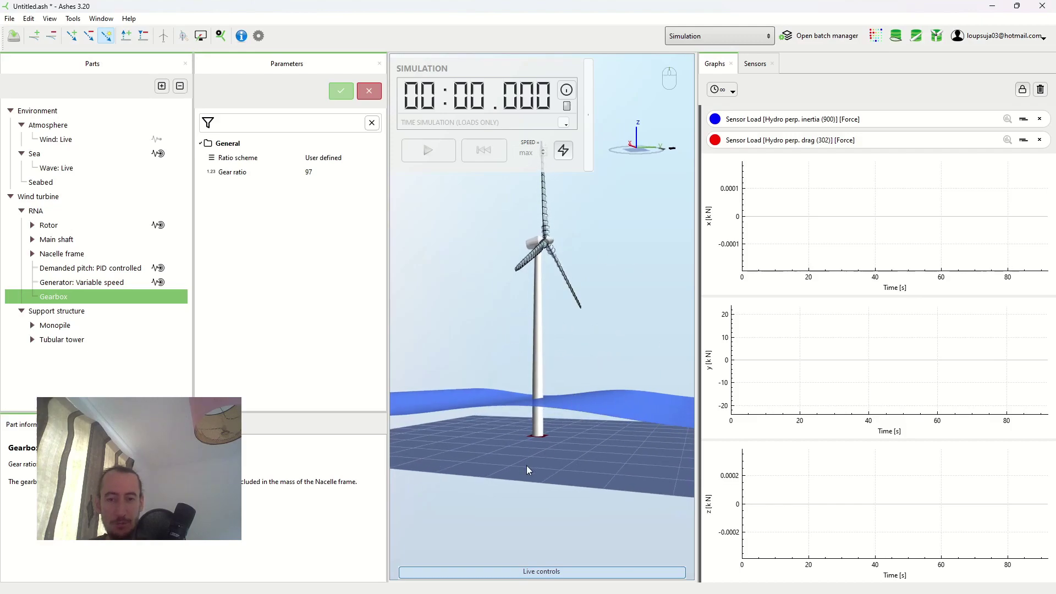
{"action": "left_click", "coordinate": [428, 154]}
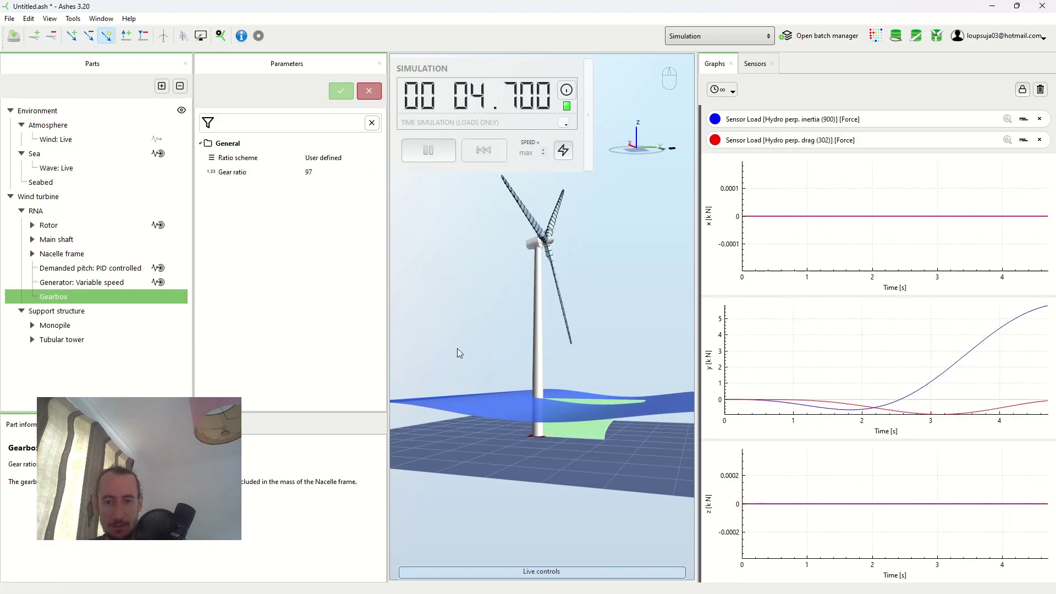
{"action": "left_click_drag", "start_coordinate": [493, 340], "coordinate": [602, 557]}
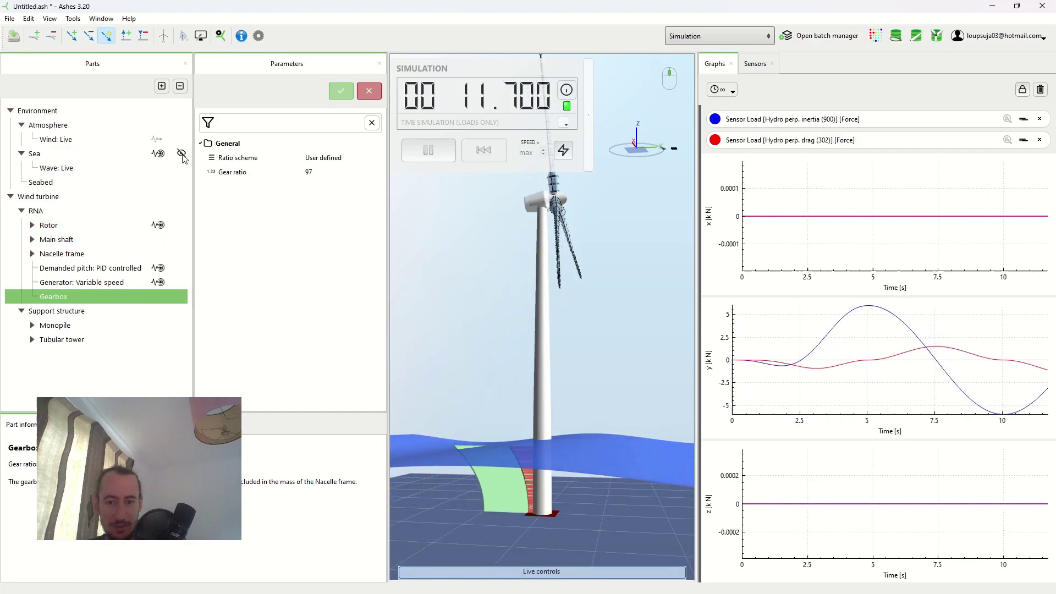
Hide the sea surface, pause the run at about 18.75 s, and view the tower base.
{"action": "left_click", "coordinate": [182, 154]}
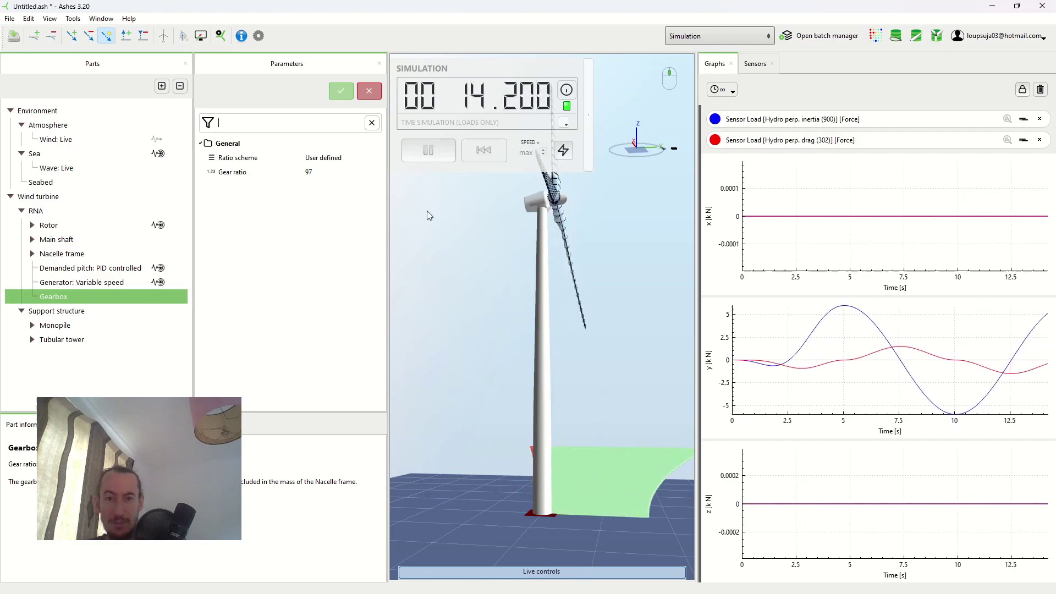
{"action": "scroll", "coordinate": [566, 370], "scroll_direction": "down", "scroll_amount": 1}
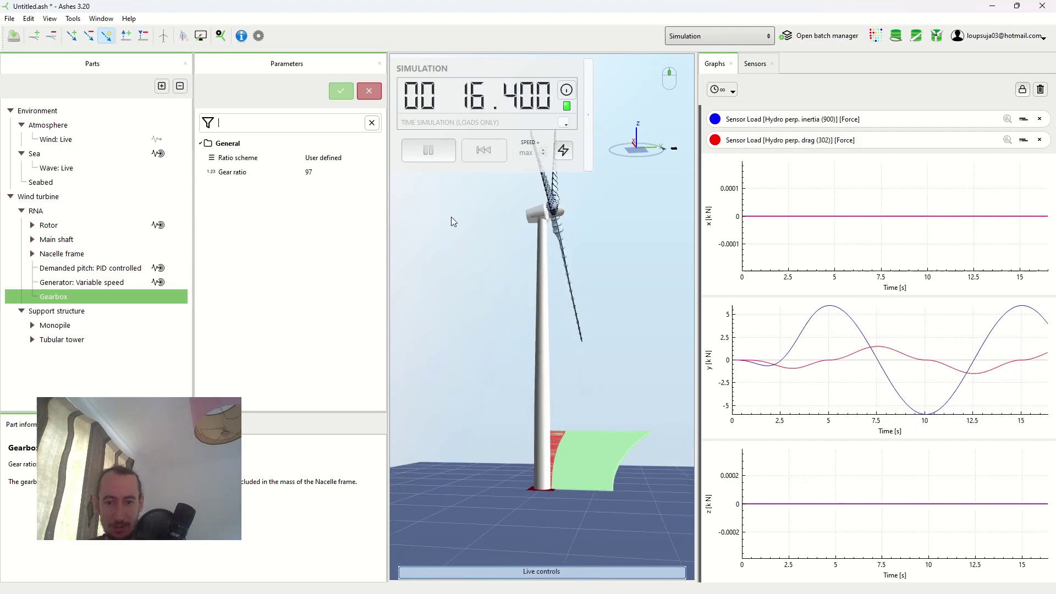
{"action": "left_click", "coordinate": [429, 150]}
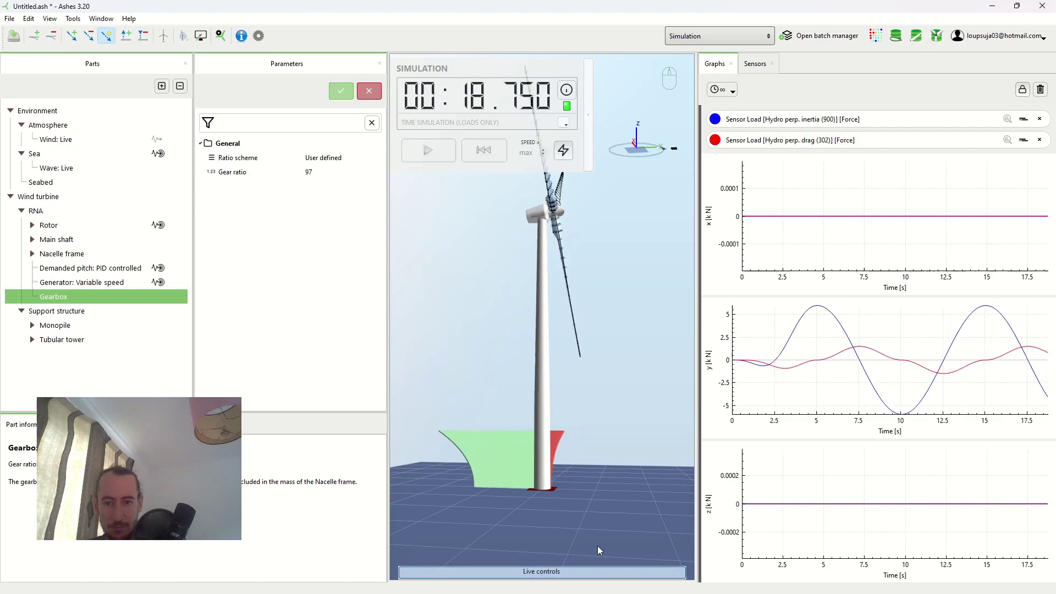
{"action": "left_click_drag", "start_coordinate": [569, 455], "coordinate": [622, 432]}
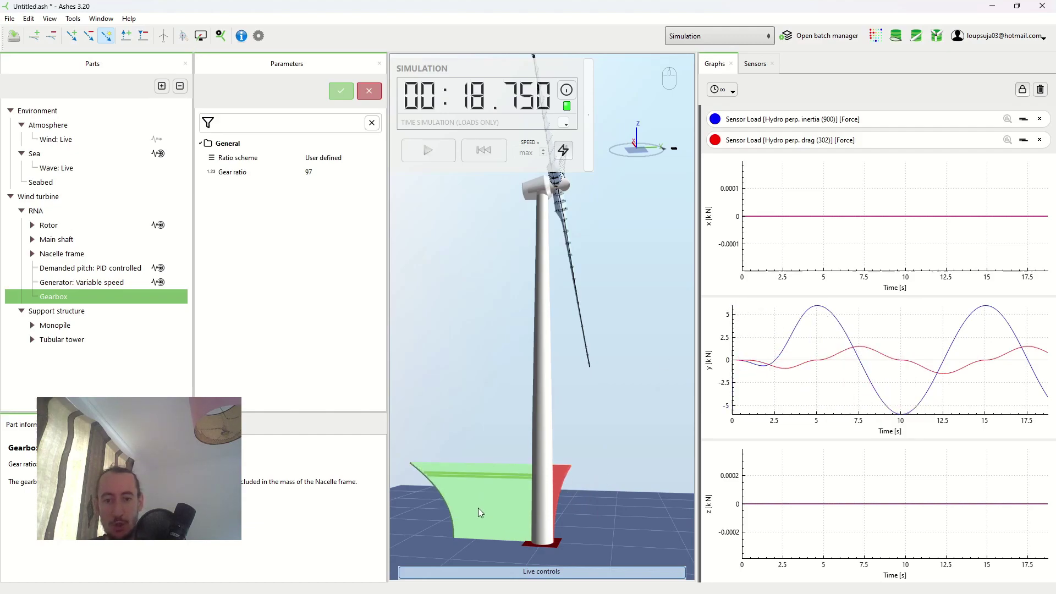
Resume the simulation so it runs on toward one minute.
{"action": "left_click", "coordinate": [428, 156]}
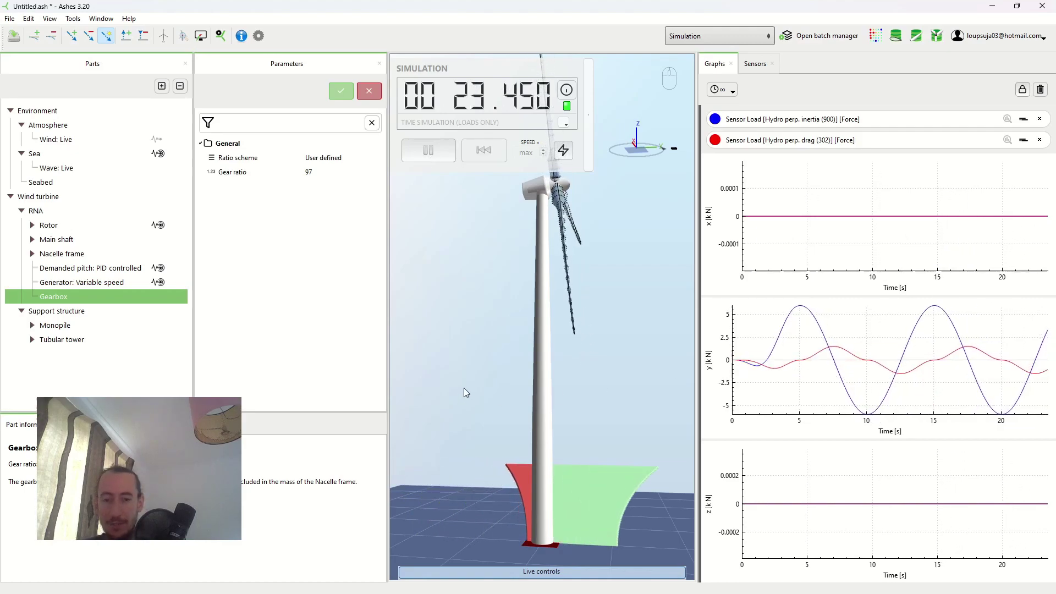
{"action": "scroll", "coordinate": [473, 368], "scroll_direction": "down", "scroll_amount": 1}
{"action": "scroll", "coordinate": [475, 376], "scroll_direction": "down", "scroll_amount": 1}
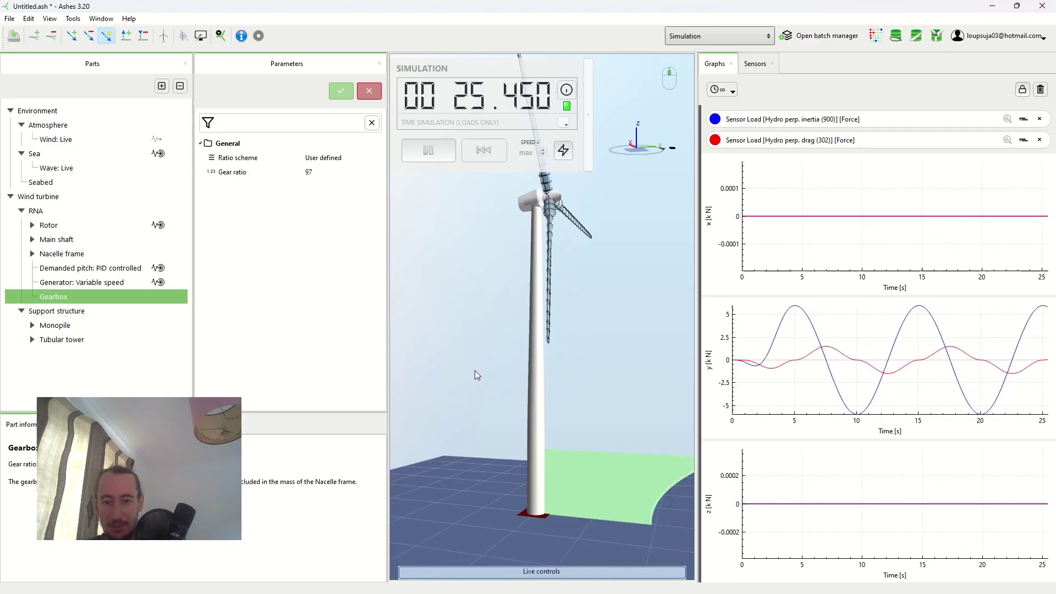
{"action": "scroll", "coordinate": [474, 371], "scroll_direction": "down", "scroll_amount": 1}
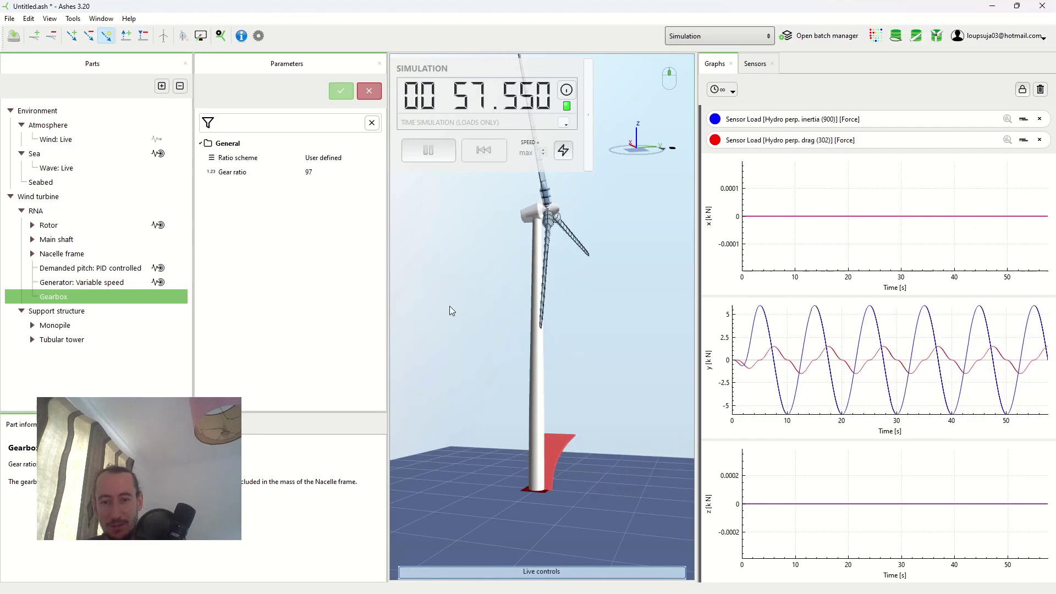
Set the Monopile part's diameter to 0.1 m and apply it, resetting the simulation.
{"action": "left_click", "coordinate": [54, 326]}
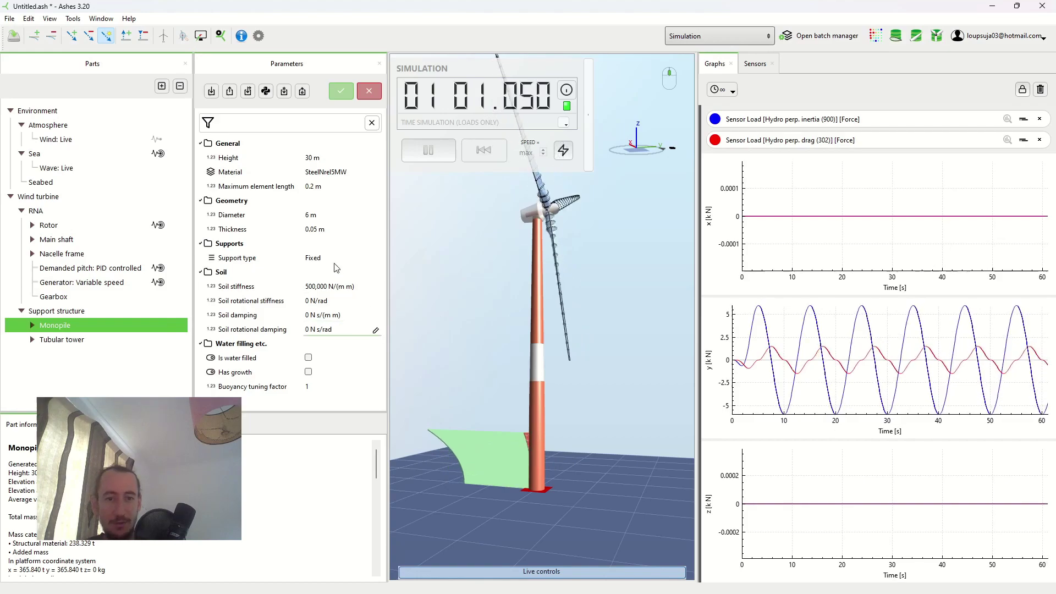
{"action": "left_click", "coordinate": [331, 214]}
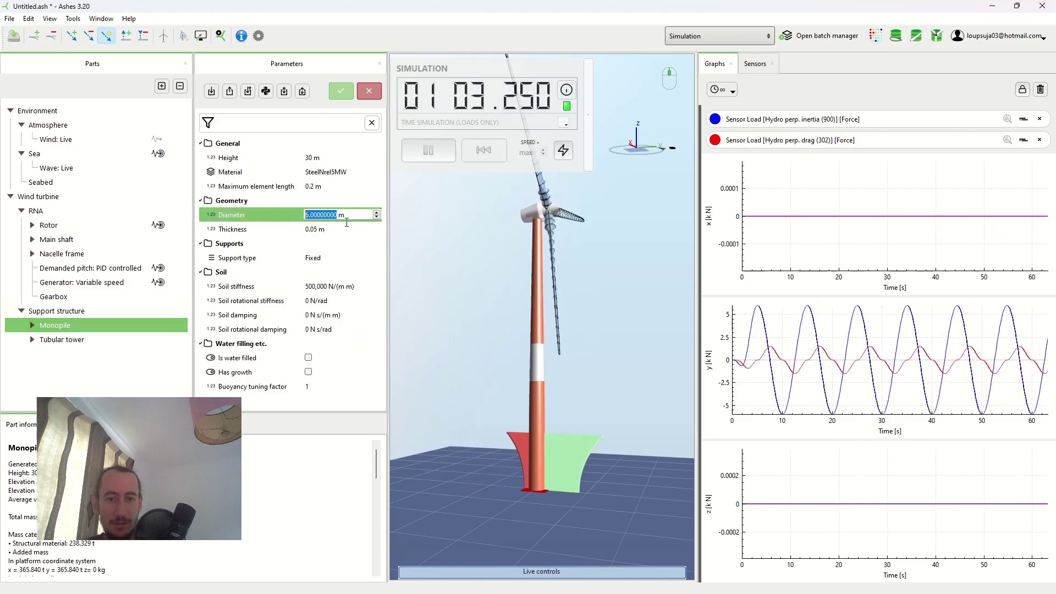
{"action": "type", "text": "0."}
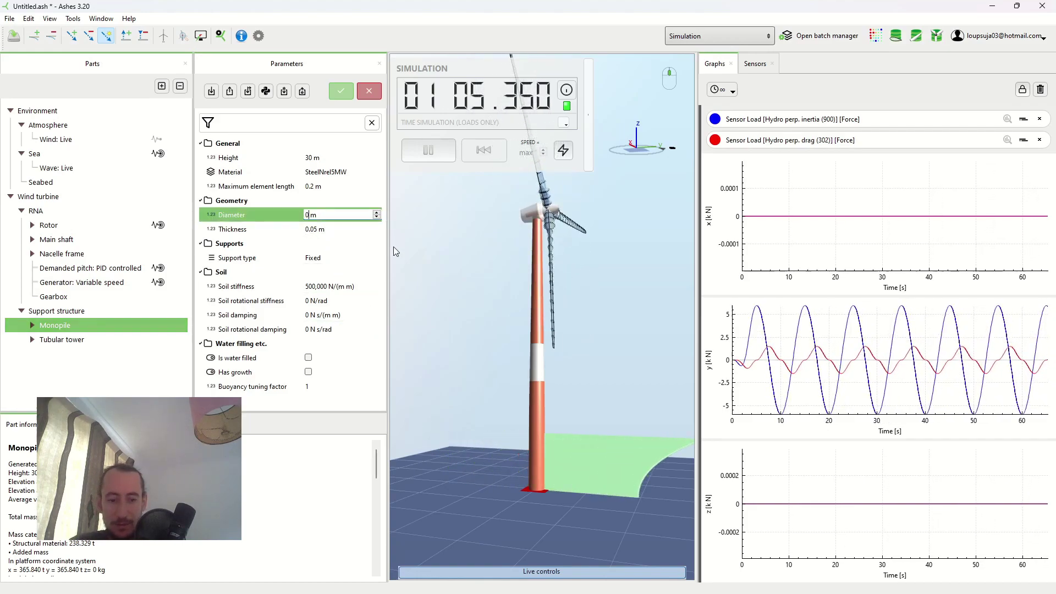
{"action": "type", "text": "1"}
{"action": "key", "text": "Return"}
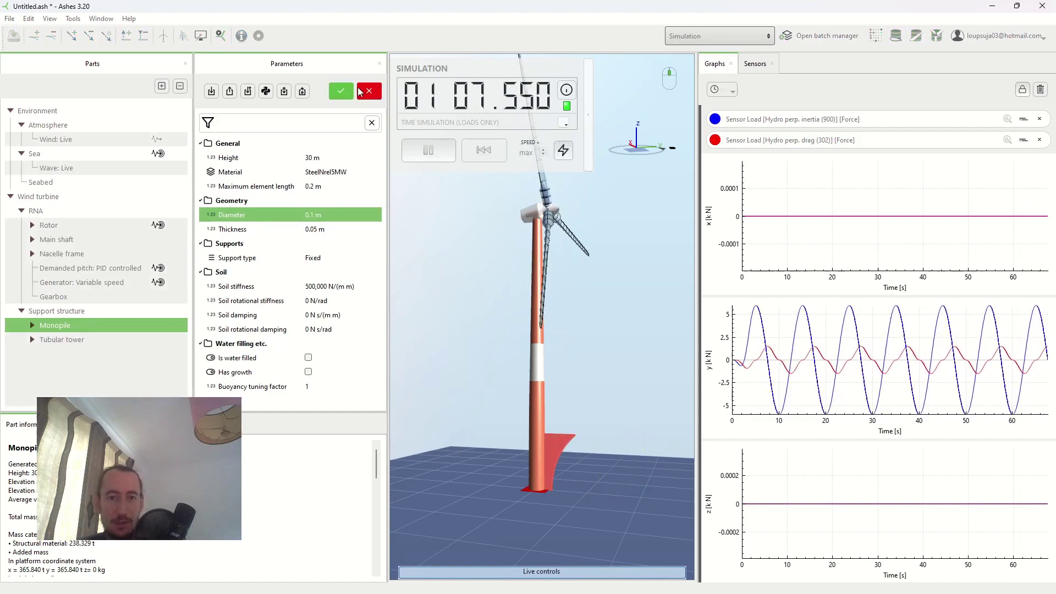
{"action": "left_click", "coordinate": [339, 92]}
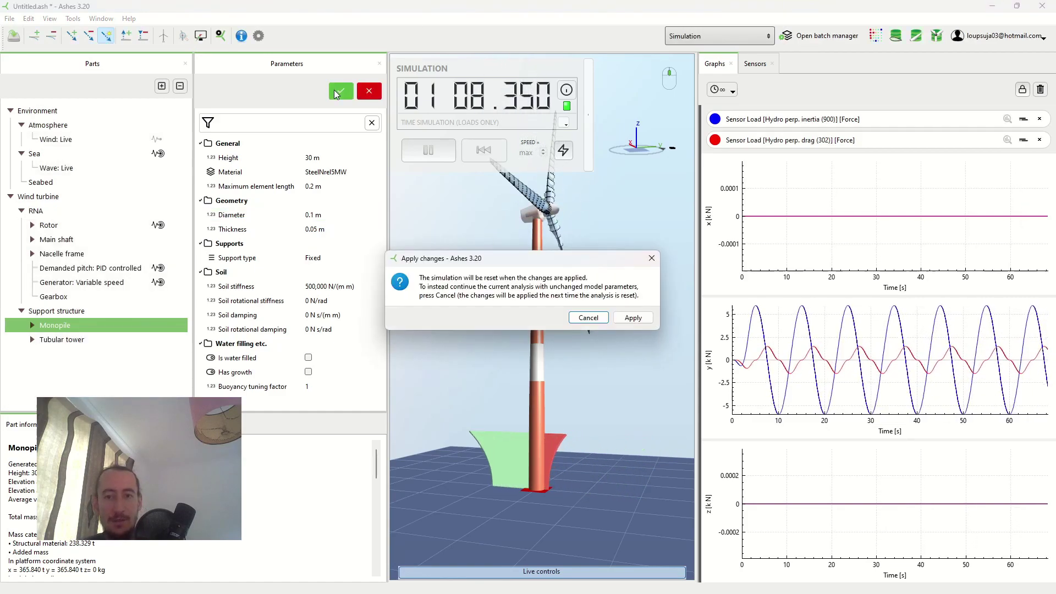
{"action": "left_click", "coordinate": [631, 318]}
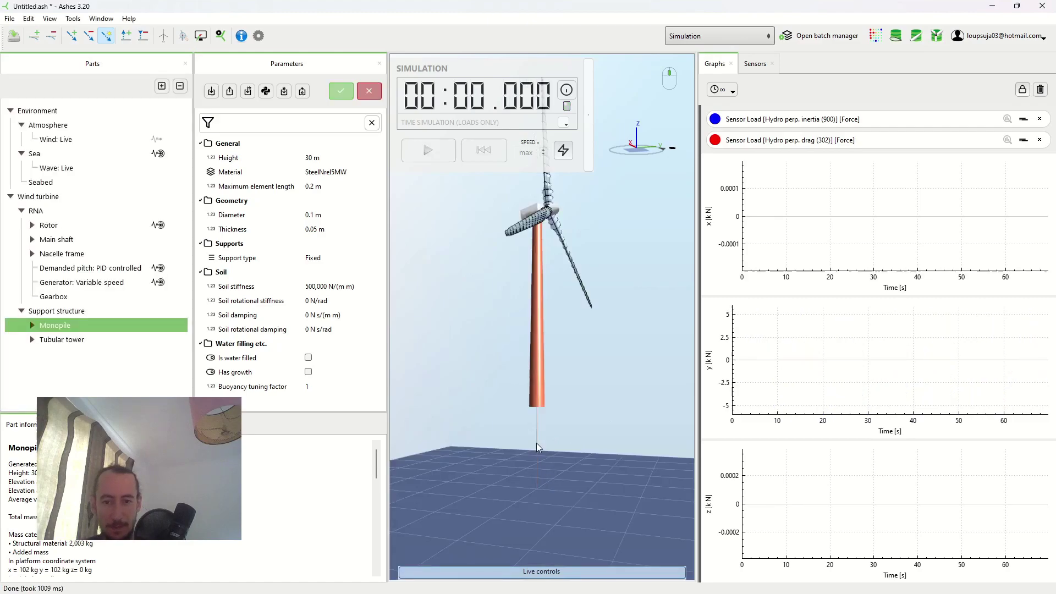
{"action": "scroll", "coordinate": [536, 444], "scroll_direction": "up", "scroll_amount": 3}
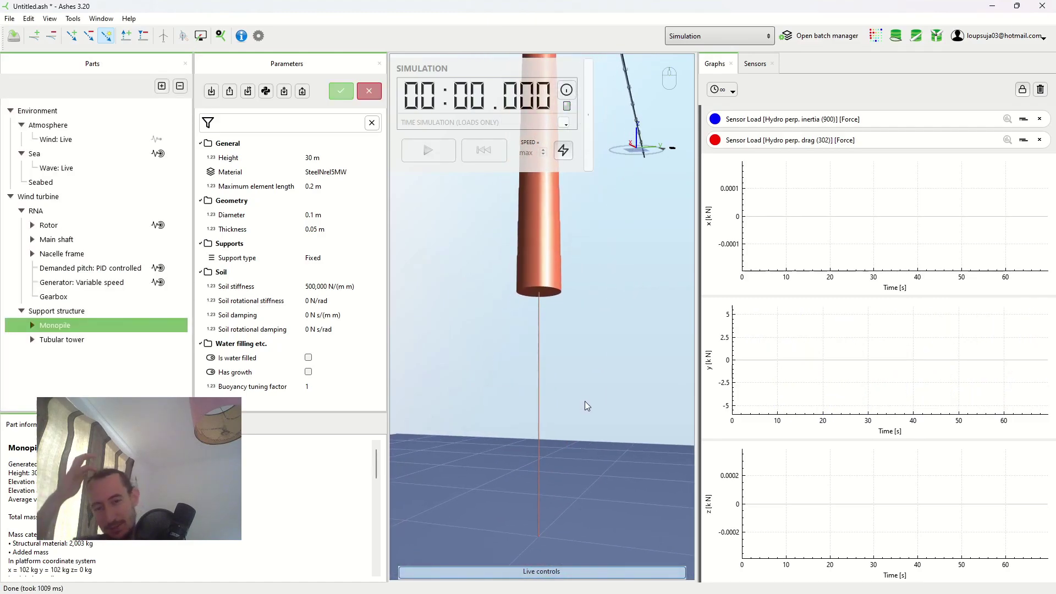
{"action": "left_click", "coordinate": [220, 37]}
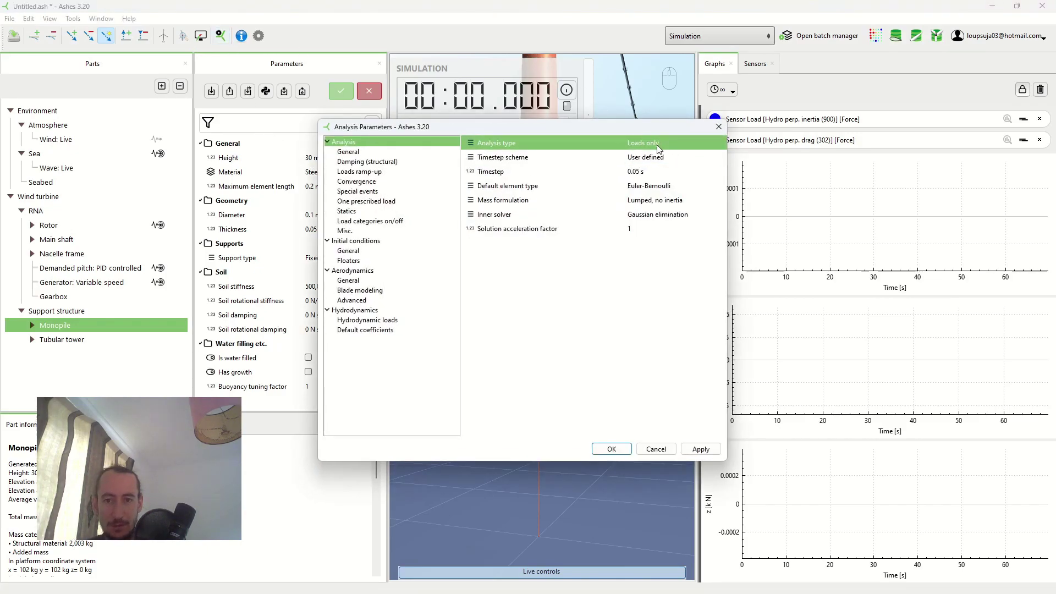
{"action": "left_click", "coordinate": [719, 128]}
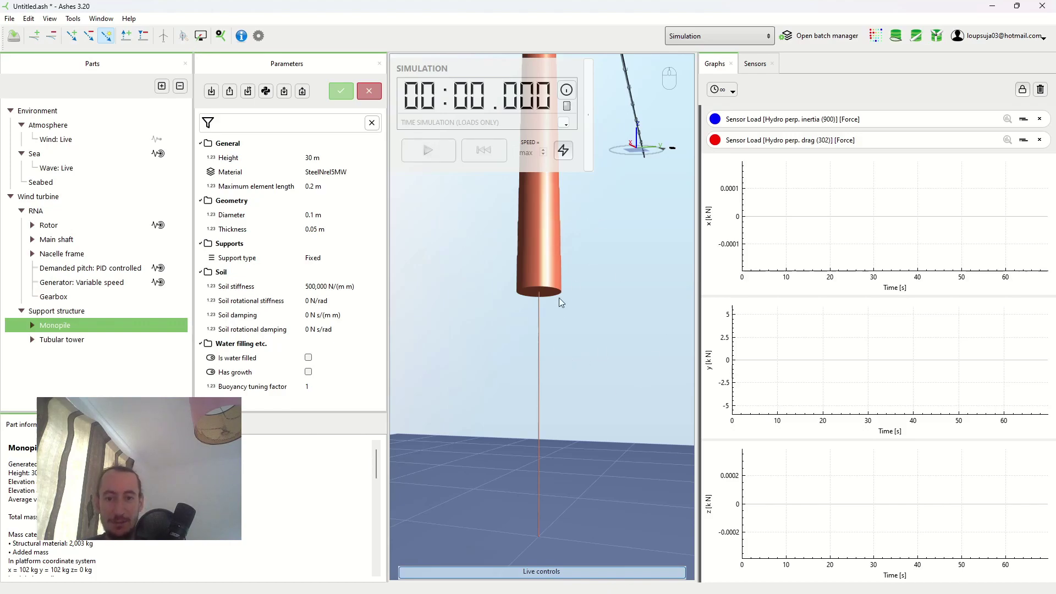
Run the thin-monopile simulation and increase the load scale of the pile's bars.
{"action": "left_click", "coordinate": [426, 154]}
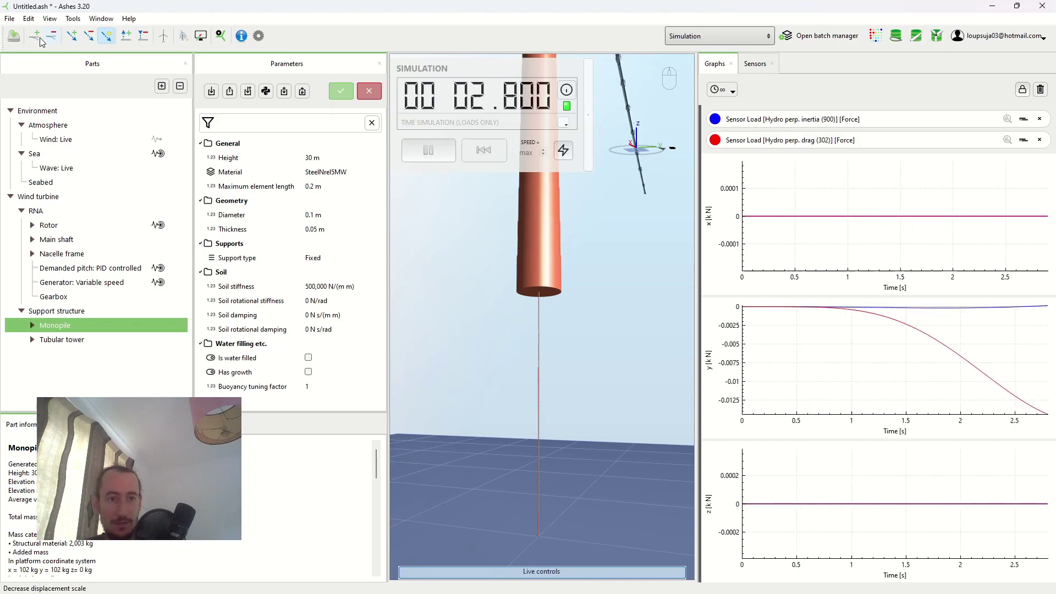
{"action": "left_click", "coordinate": [72, 35]}
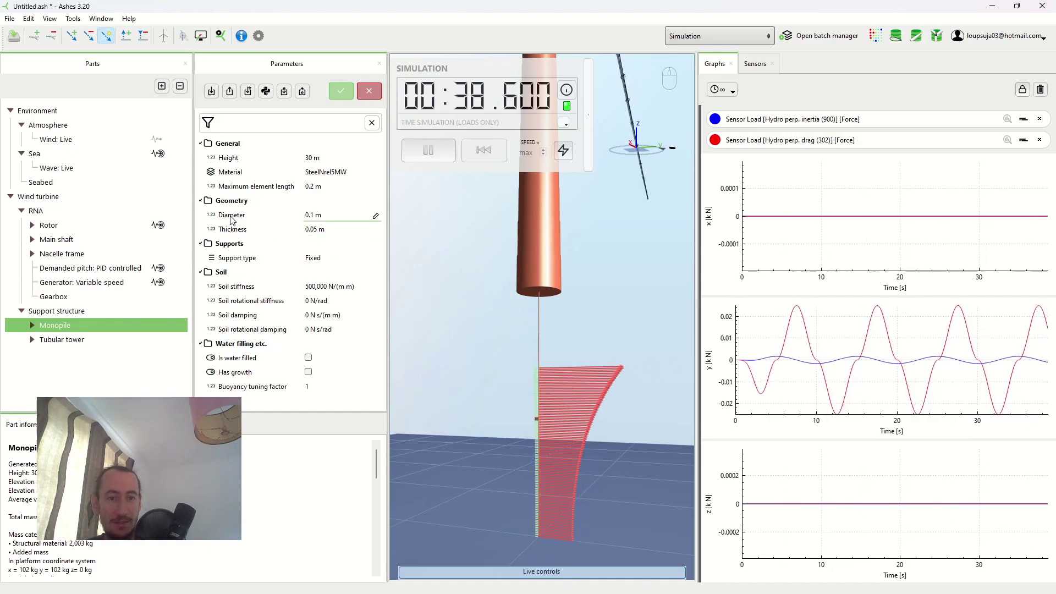
Set the monopile diameter to 12 m and apply it, resetting the simulation.
{"action": "double_click", "coordinate": [332, 216]}
{"action": "type", "text": "12"}
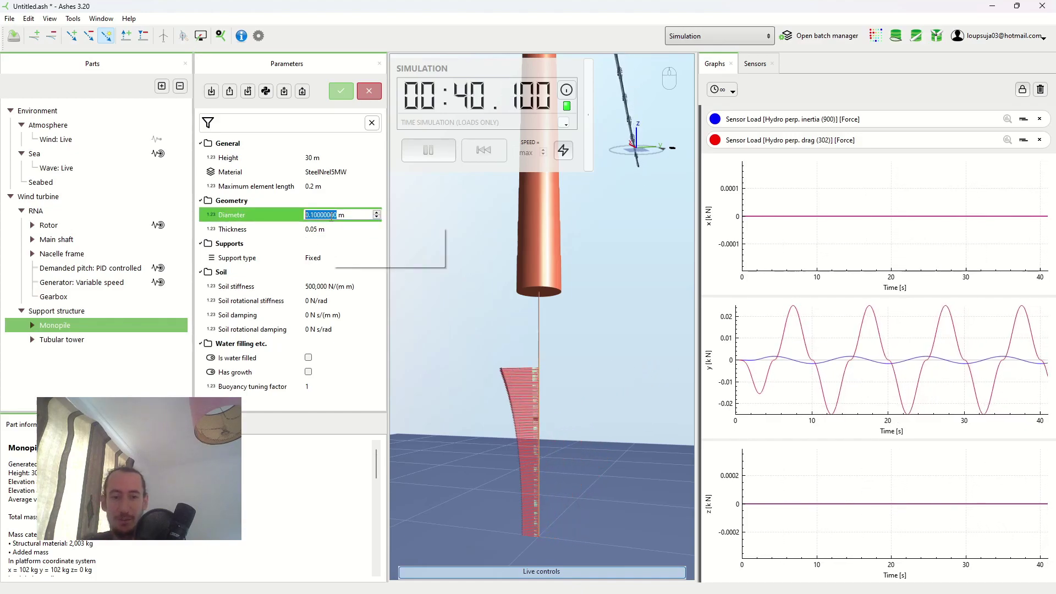
{"action": "key", "text": "Return"}
{"action": "key", "text": "Return"}
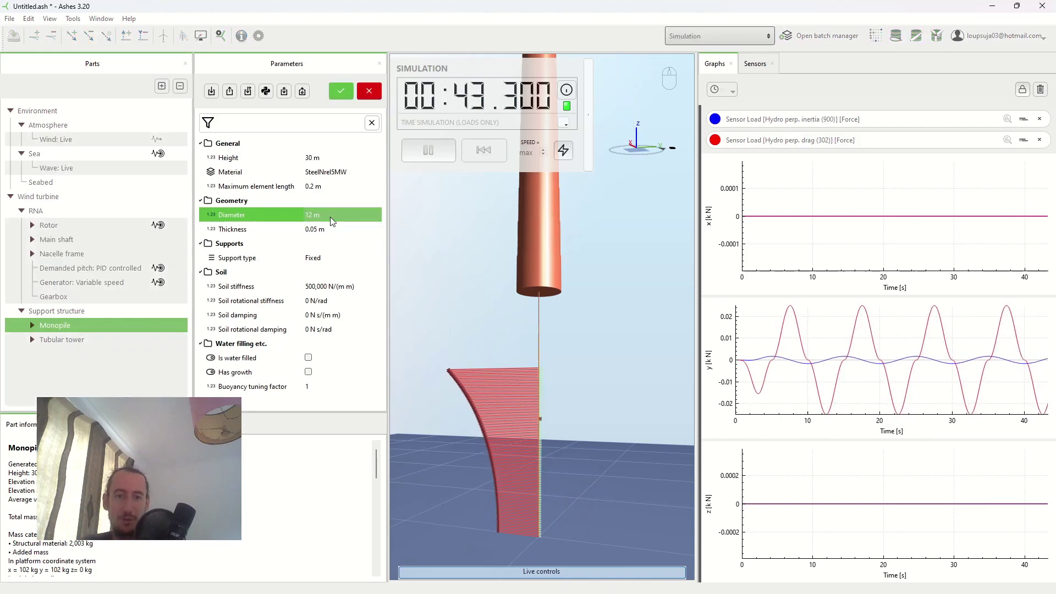
{"action": "left_click", "coordinate": [343, 92]}
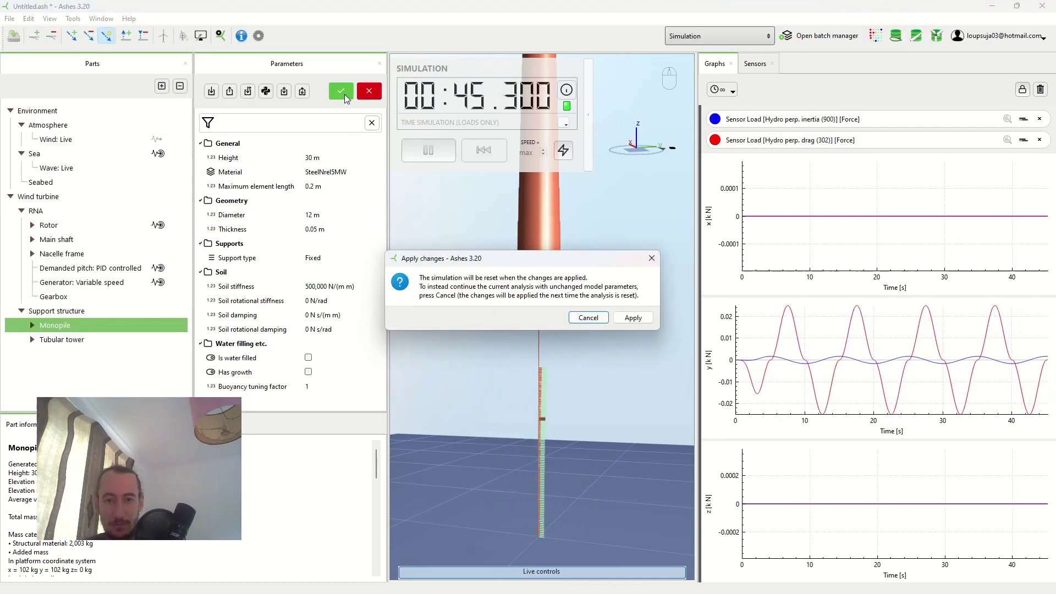
{"action": "left_click", "coordinate": [633, 318]}
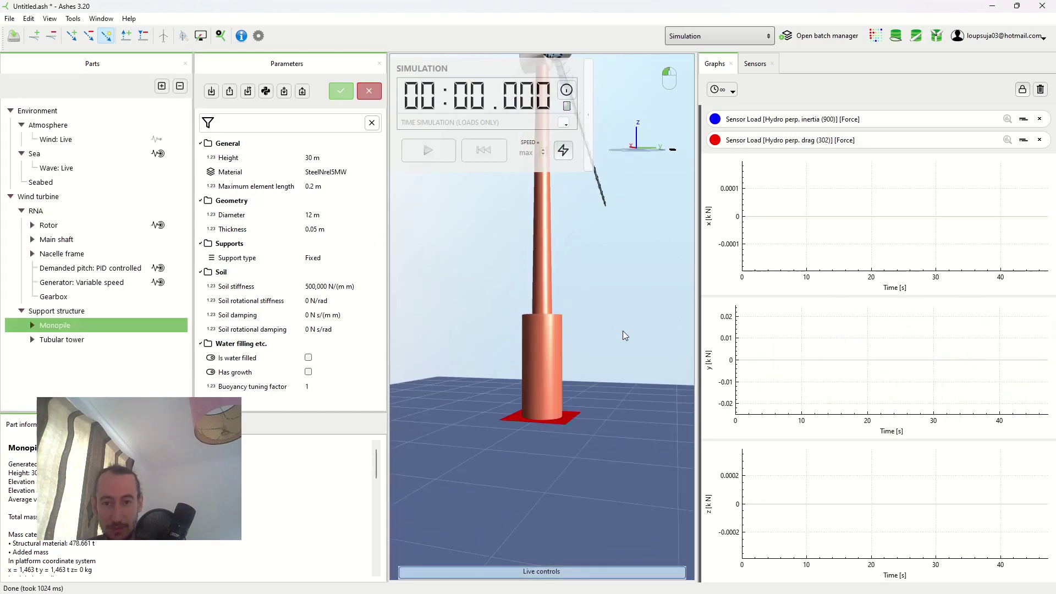
{"action": "scroll", "coordinate": [594, 286], "scroll_direction": "down", "scroll_amount": 2}
Run the 12 m monopile simulation for about a minute, watching inertia dwarf drag.
{"action": "left_click", "coordinate": [441, 149]}
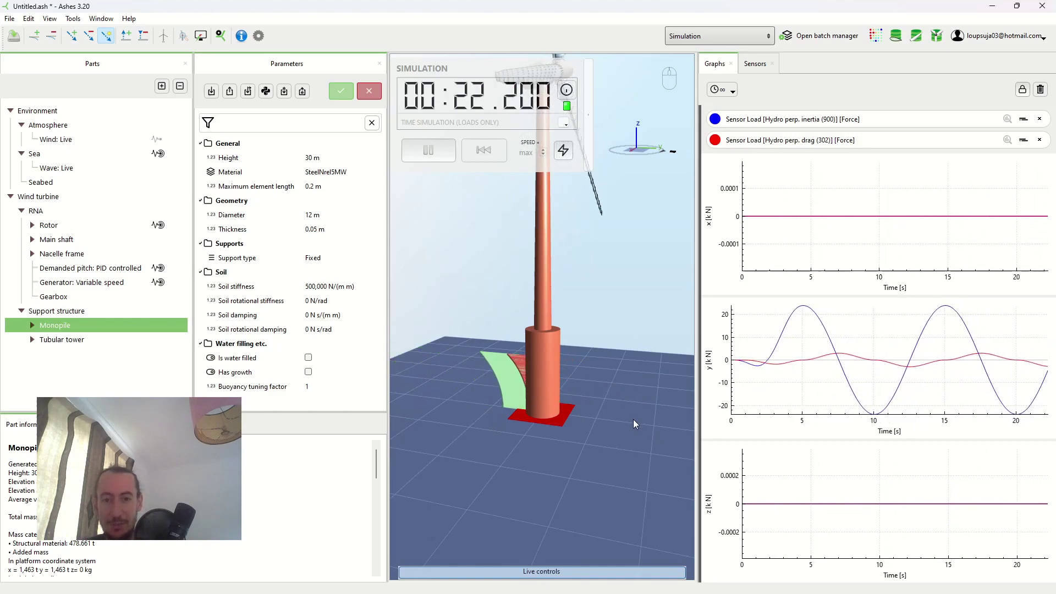
{"action": "scroll", "coordinate": [571, 434], "scroll_direction": "down", "scroll_amount": 1}
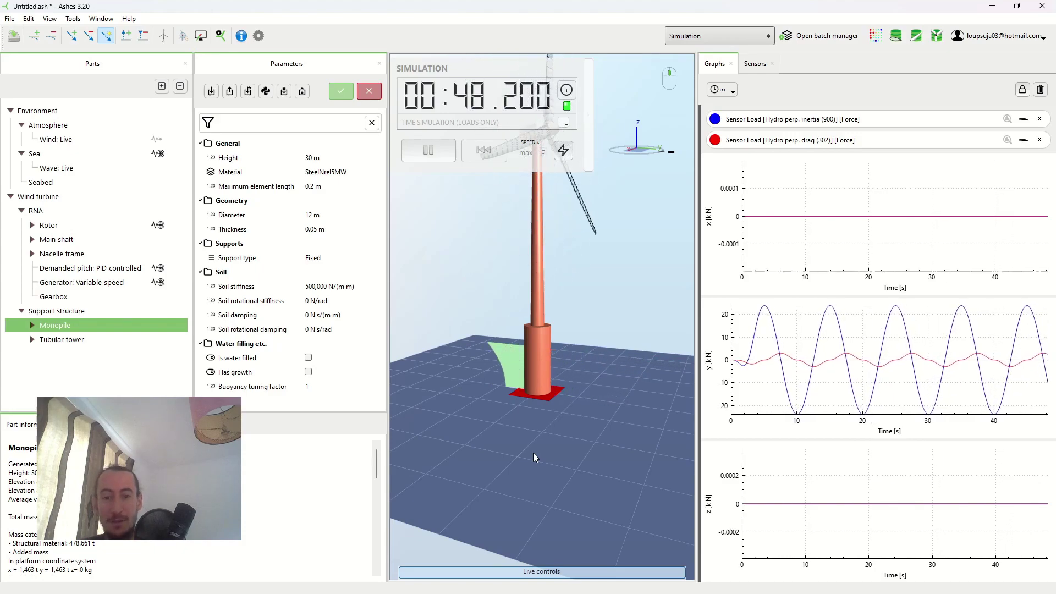
{"action": "left_click_drag", "start_coordinate": [586, 449], "coordinate": [578, 440]}
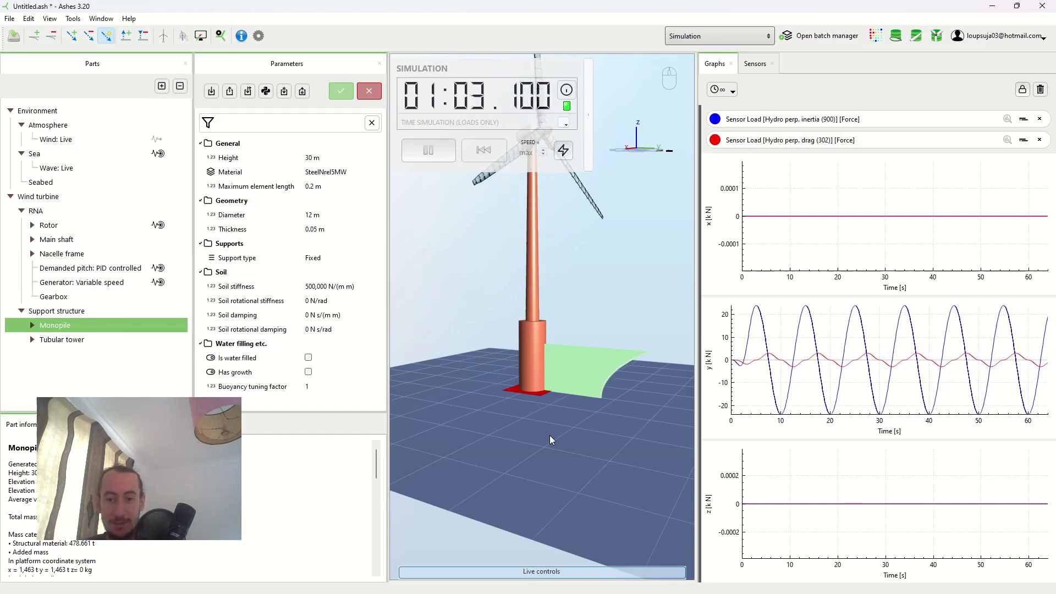
Tilt the view slightly while the 12 m run continues toward 82 s.
{"action": "left_click_drag", "start_coordinate": [564, 431], "coordinate": [573, 431]}
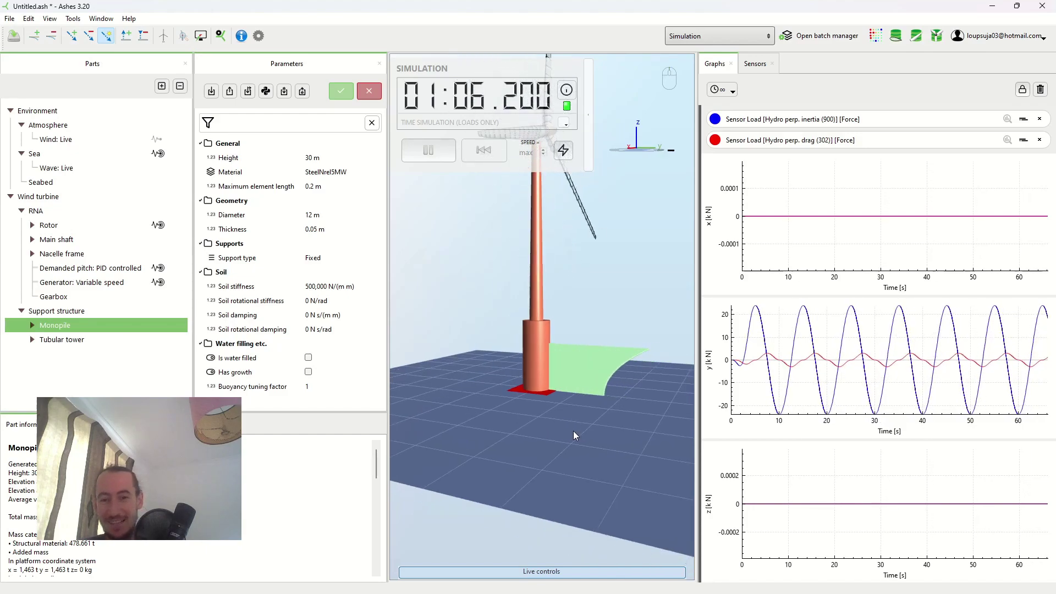